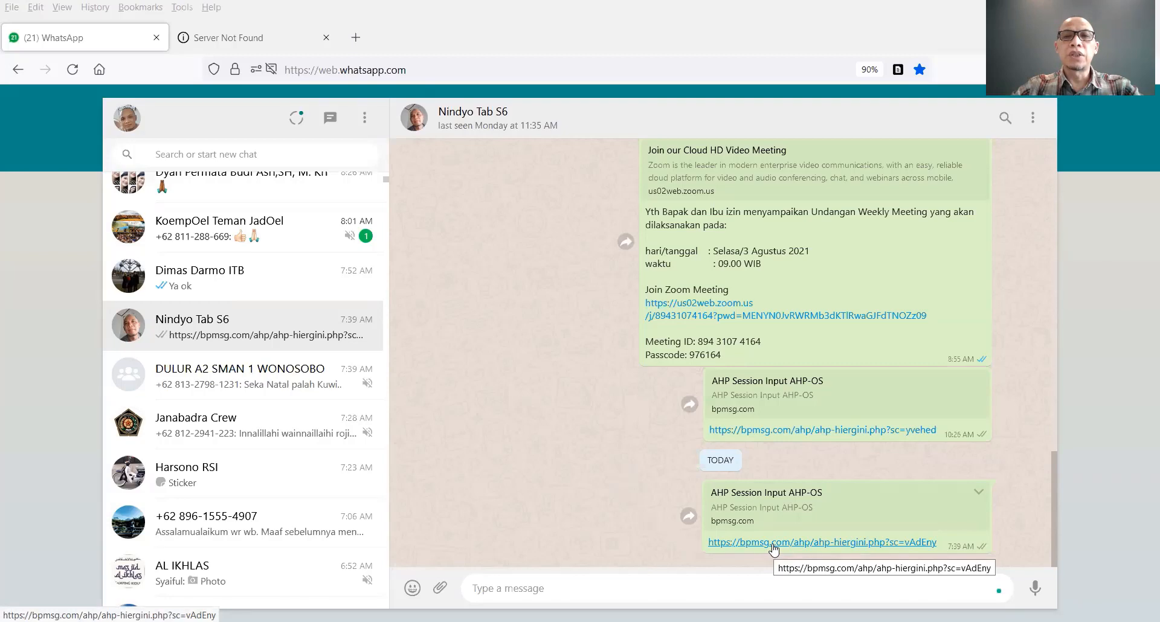
Step: Join the AHP-OS session from today's link in the chat, entering the participant's full name and checking the input before continuing
{"action": "left_click", "coordinate": [774, 543]}
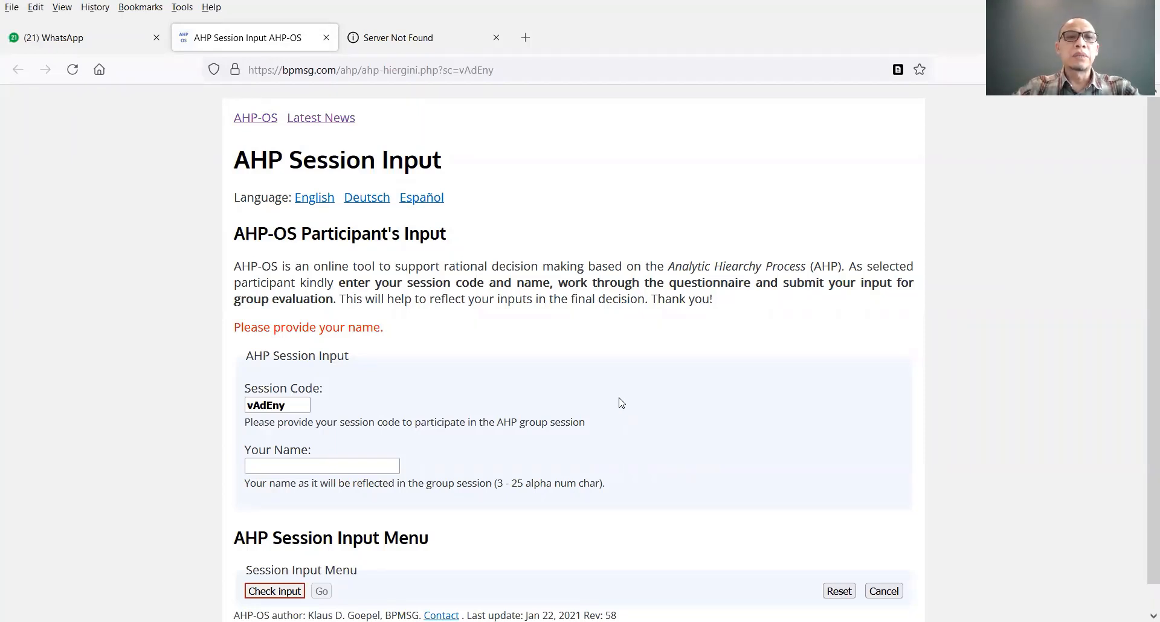
{"action": "scroll", "coordinate": [621, 403], "scroll_direction": "down", "scroll_amount": 1}
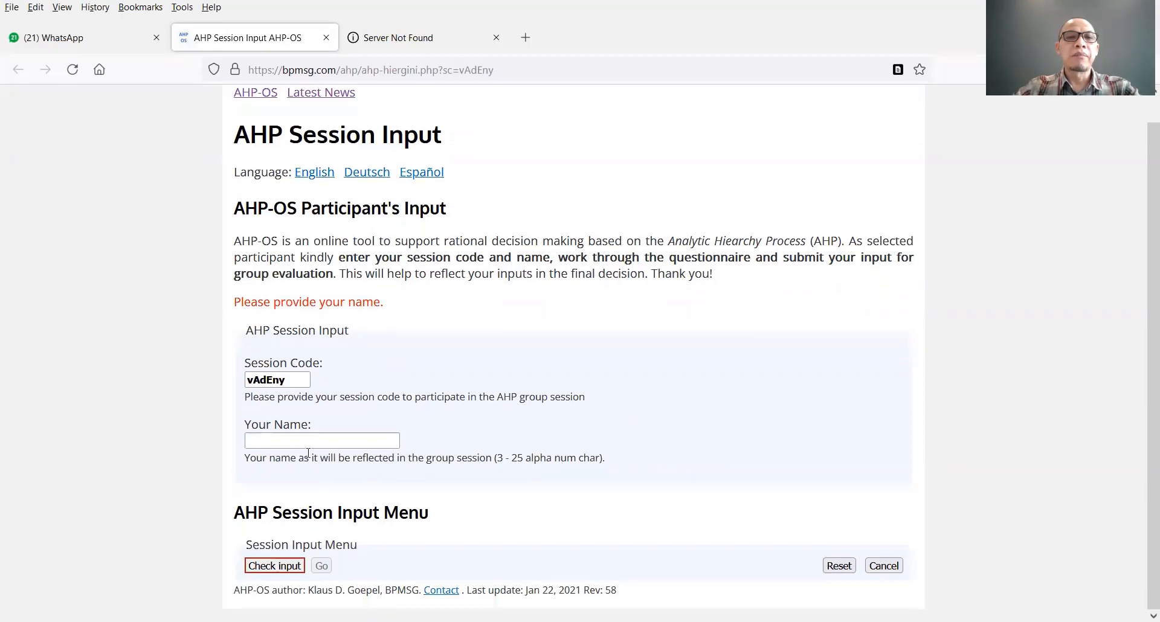
{"action": "left_click", "coordinate": [323, 443]}
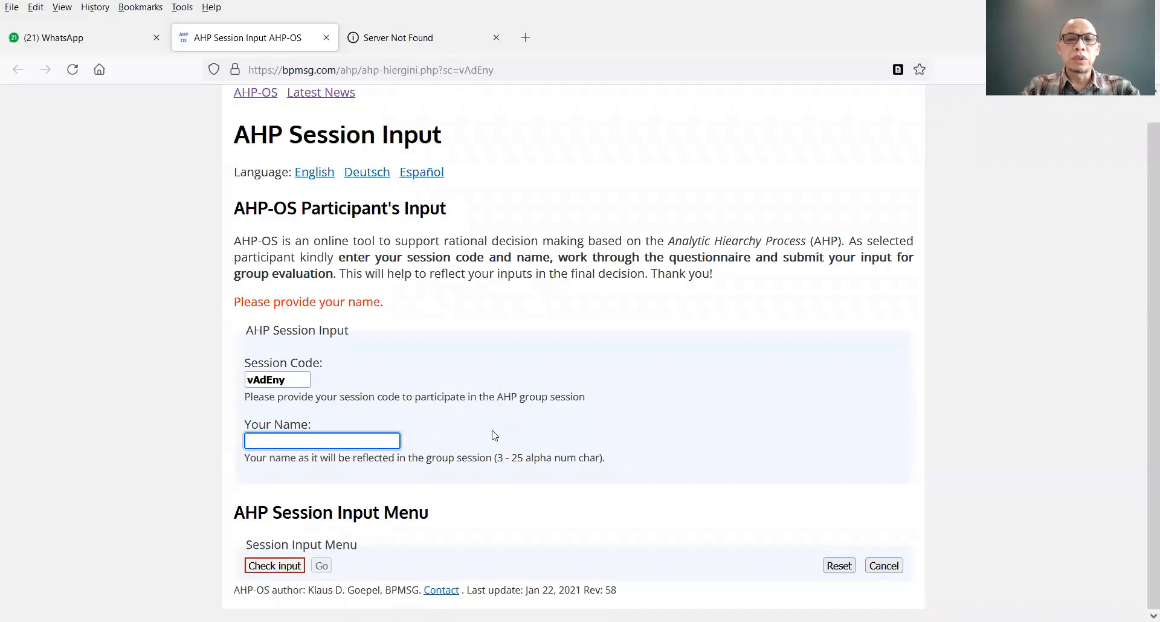
{"action": "type", "text": "Nindy"}
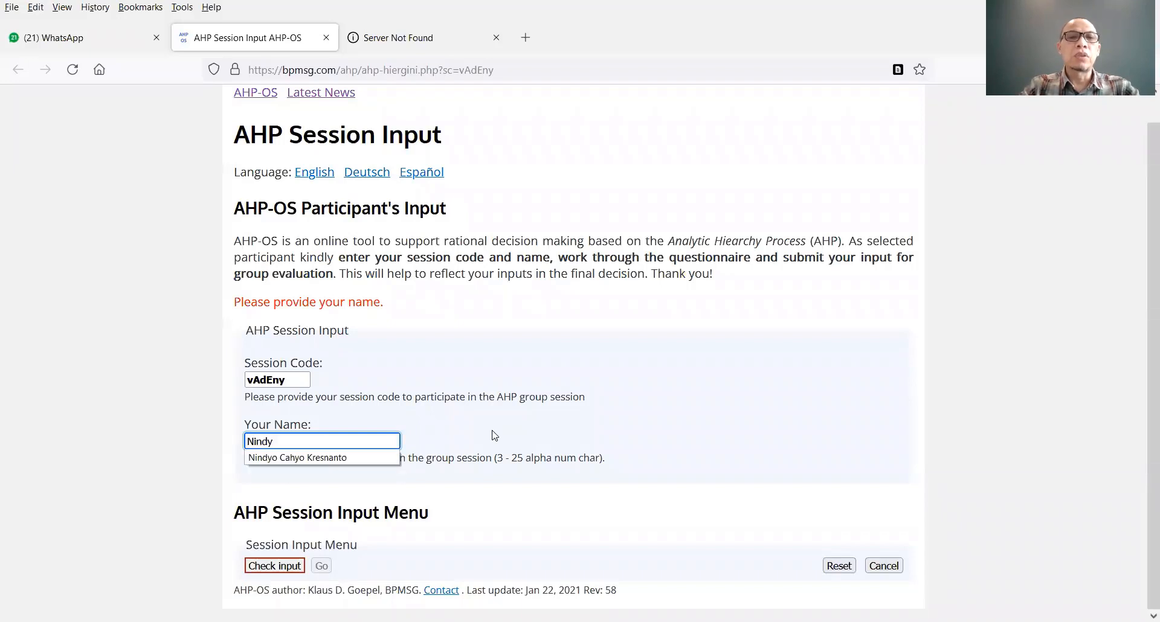
{"action": "key", "text": "Down"}
{"action": "key", "text": "Return"}
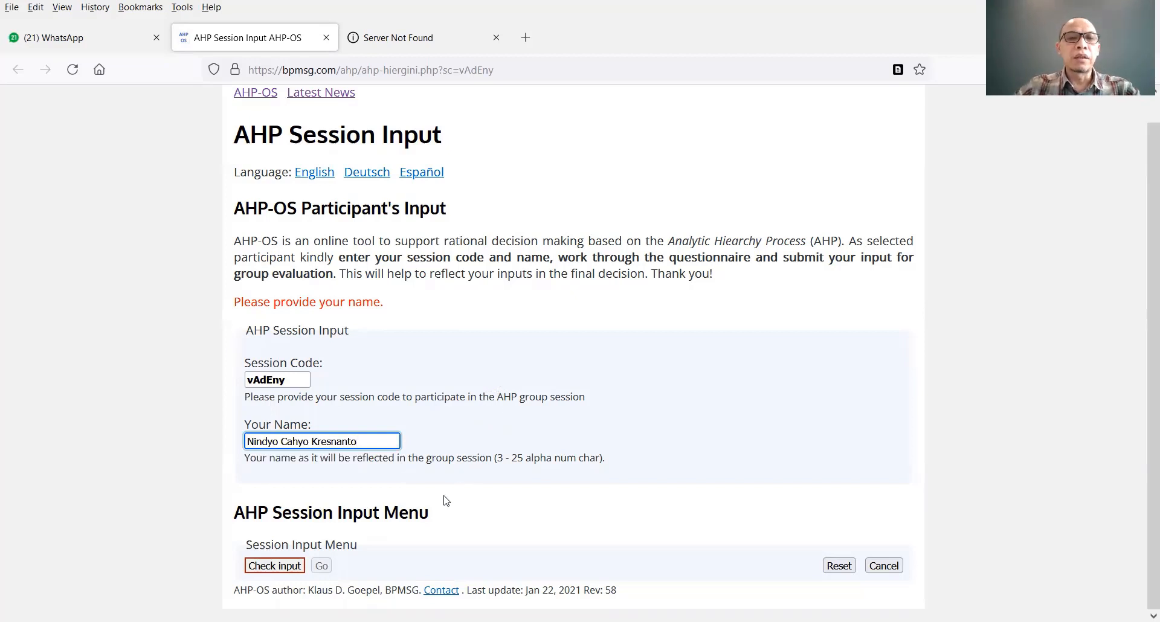
{"action": "left_click", "coordinate": [285, 570]}
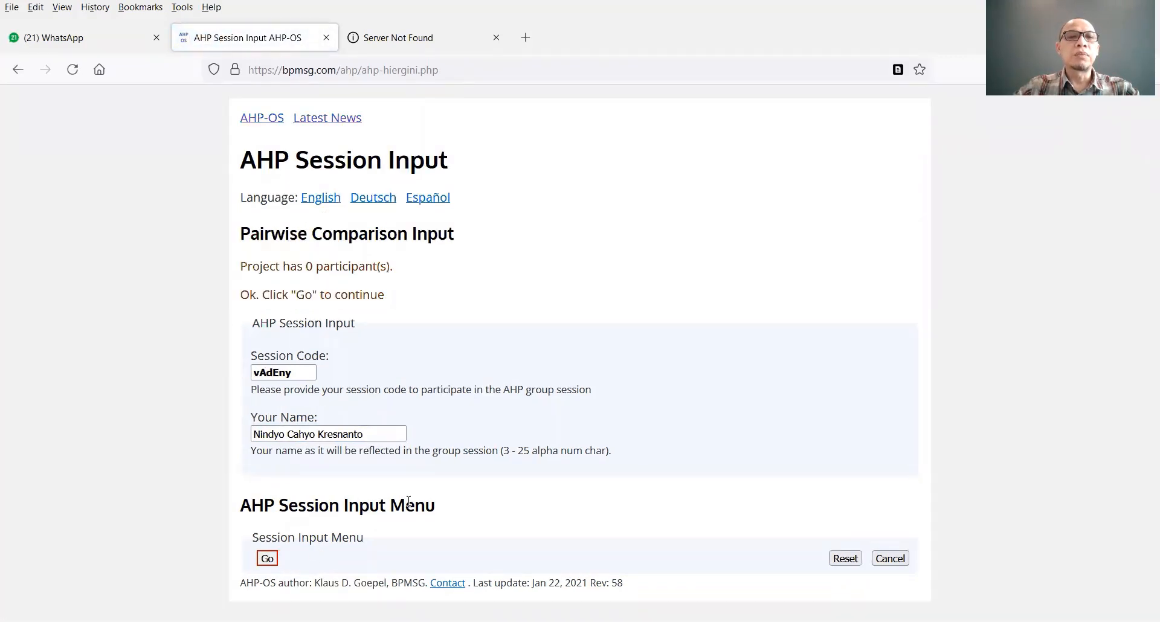
{"action": "left_click", "coordinate": [268, 559]}
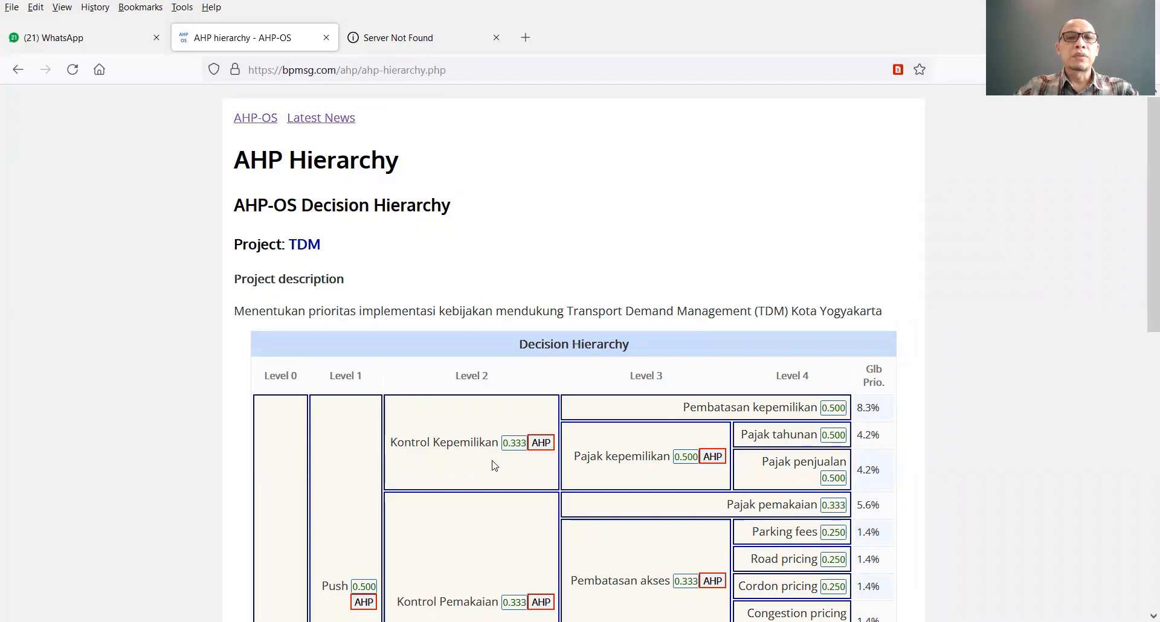
Step: Rate Push as more important than Pull at 5 in the TDM pairwise comparison, calculate the priorities and submit
{"action": "scroll", "coordinate": [492, 466], "scroll_direction": "down", "scroll_amount": 4}
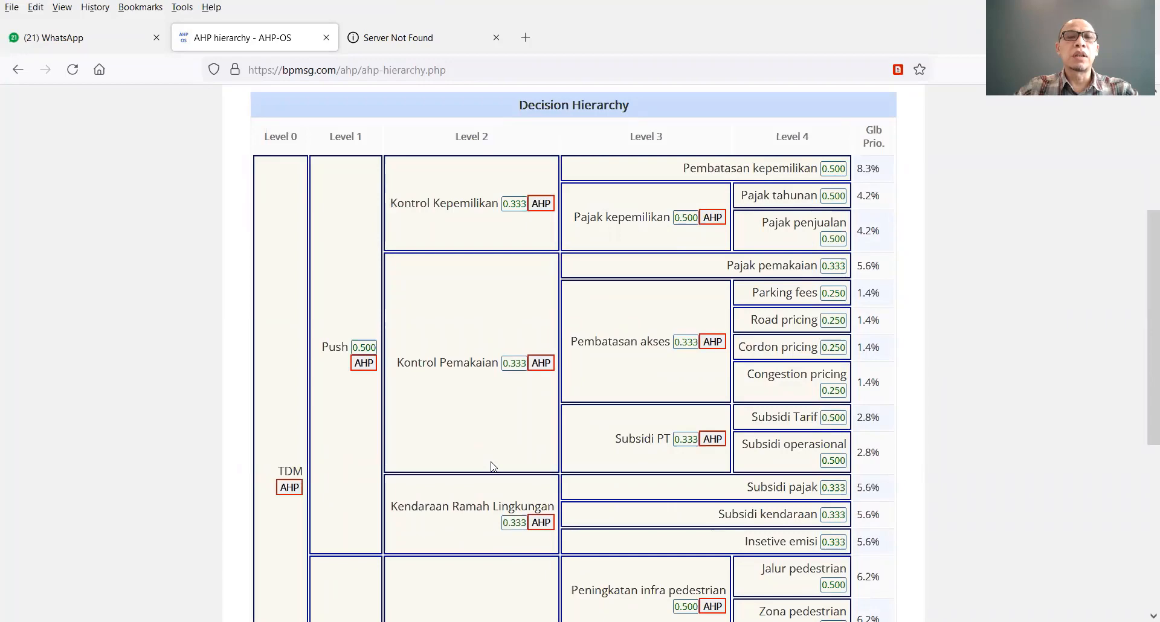
{"action": "scroll", "coordinate": [493, 466], "scroll_direction": "down", "scroll_amount": 5}
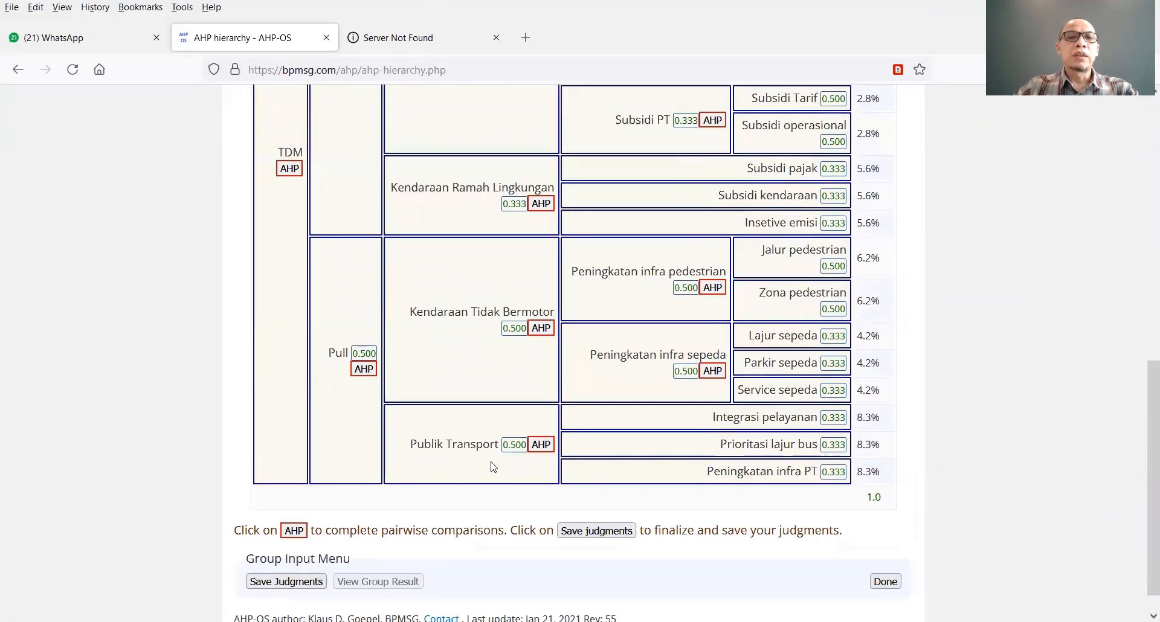
{"action": "scroll", "coordinate": [492, 466], "scroll_direction": "up", "scroll_amount": 3}
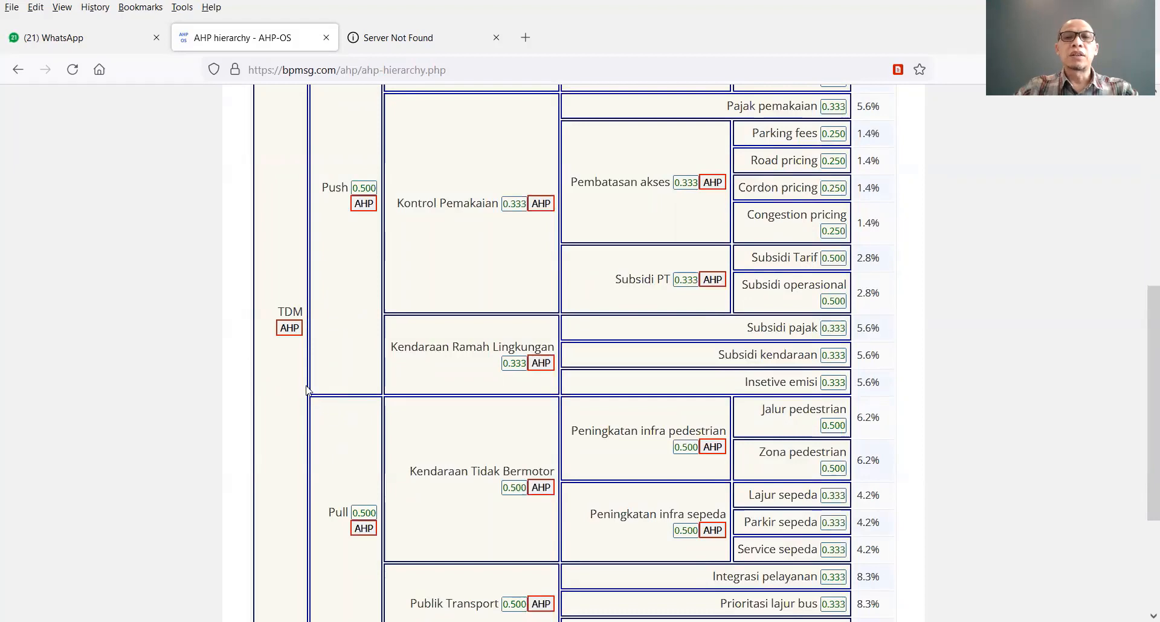
{"action": "left_click", "coordinate": [286, 329]}
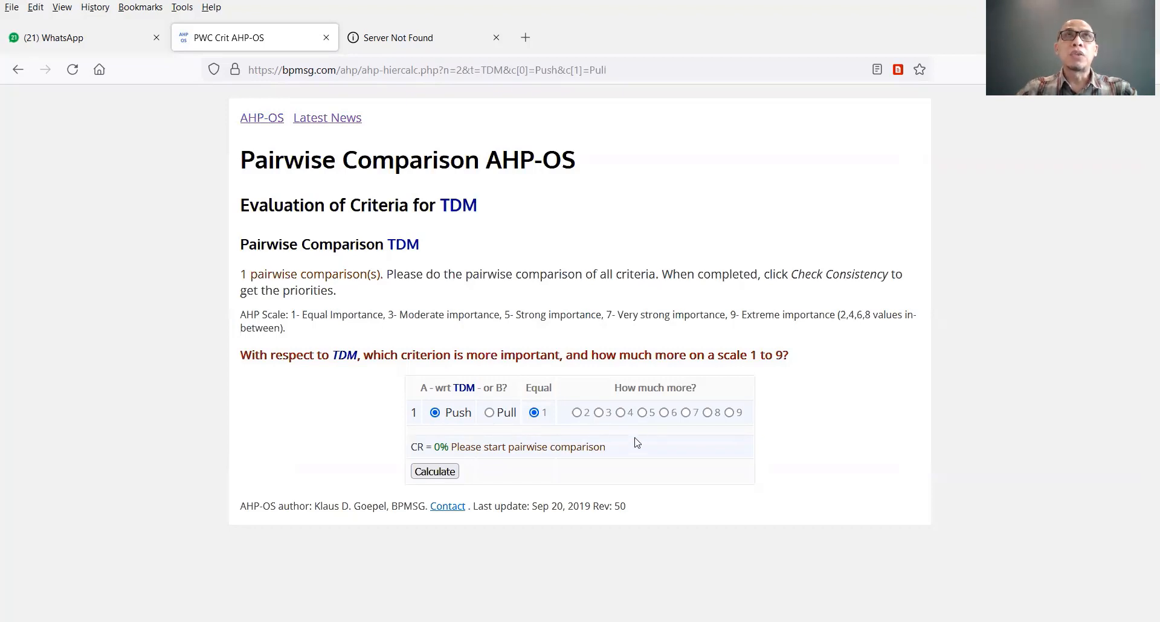
{"action": "left_click", "coordinate": [643, 414]}
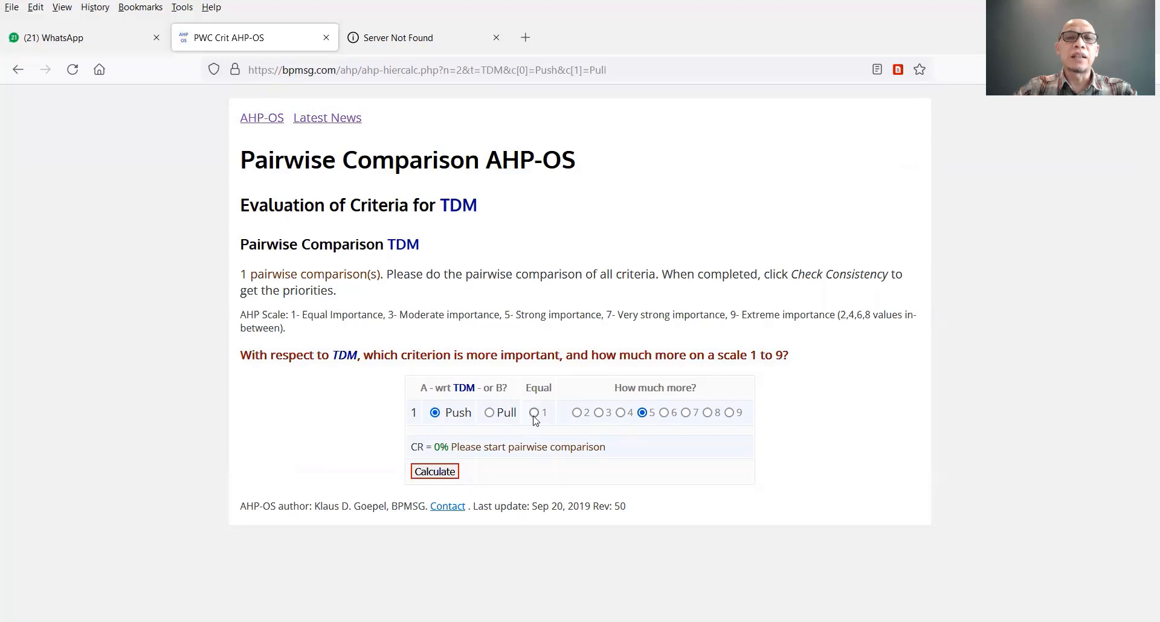
{"action": "left_click", "coordinate": [445, 476]}
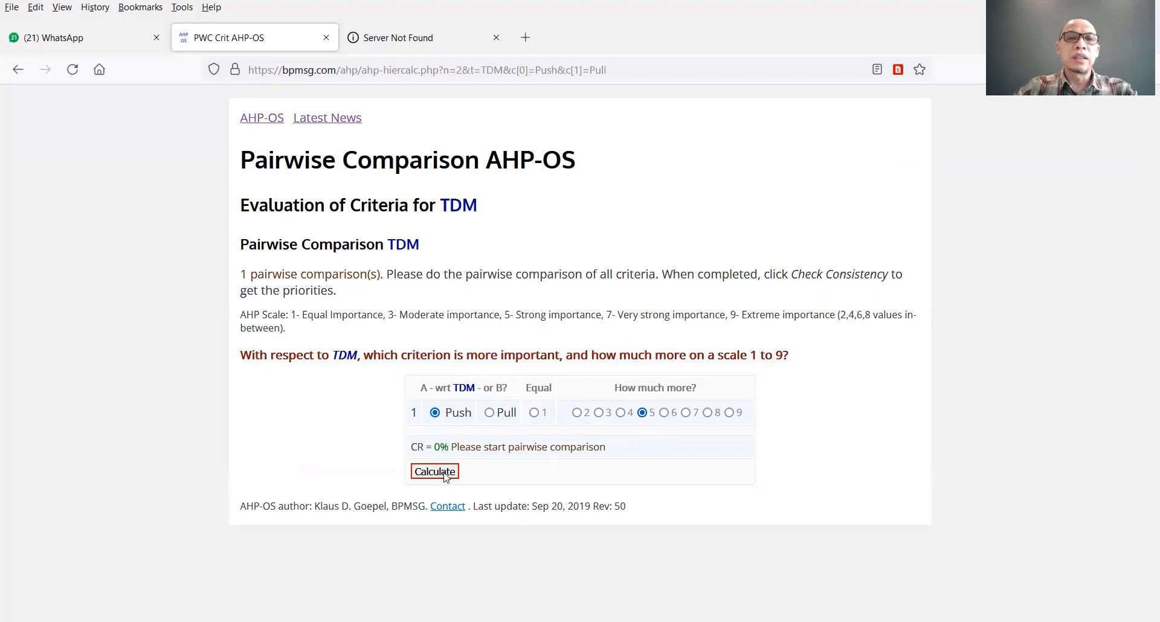
{"action": "scroll", "coordinate": [530, 461], "scroll_direction": "down", "scroll_amount": 1}
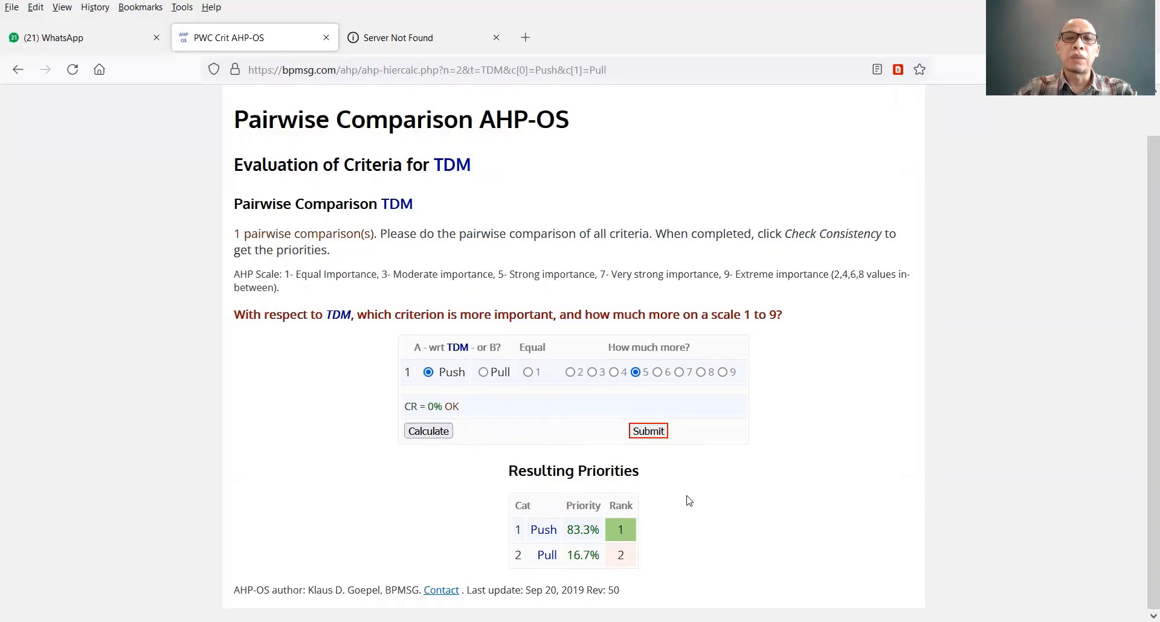
{"action": "left_click", "coordinate": [653, 437]}
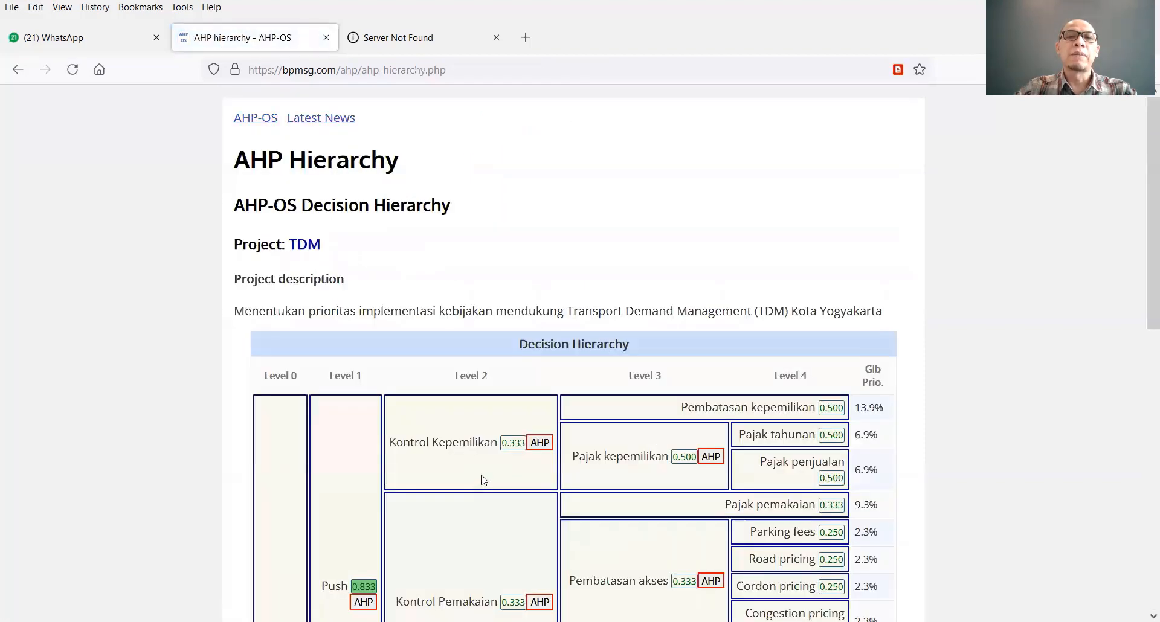
Step: In the Push comparison, rate Kontrol Pemakaian over Kontrol Kepemilikan 3, Kontrol Kepemilikan over Kendaraan Ramah Lingkungan 5, Kontrol Pemakaian over Kendaraan Ramah Lingkungan 3, and calculate
{"action": "scroll", "coordinate": [483, 480], "scroll_direction": "down", "scroll_amount": 5}
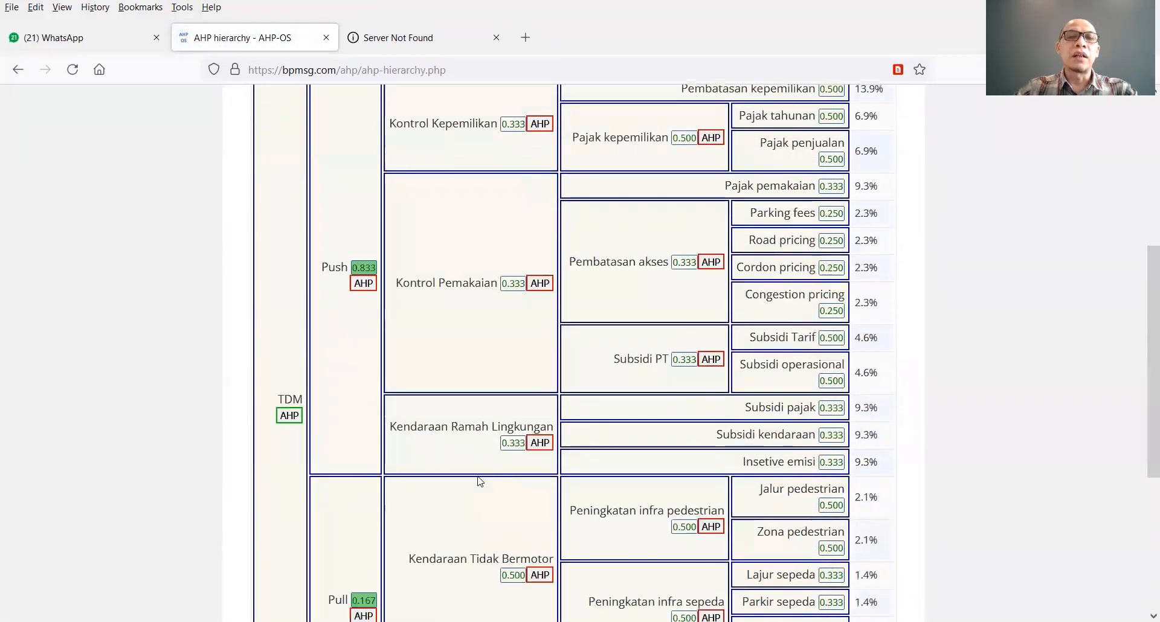
{"action": "scroll", "coordinate": [432, 444], "scroll_direction": "up", "scroll_amount": 1}
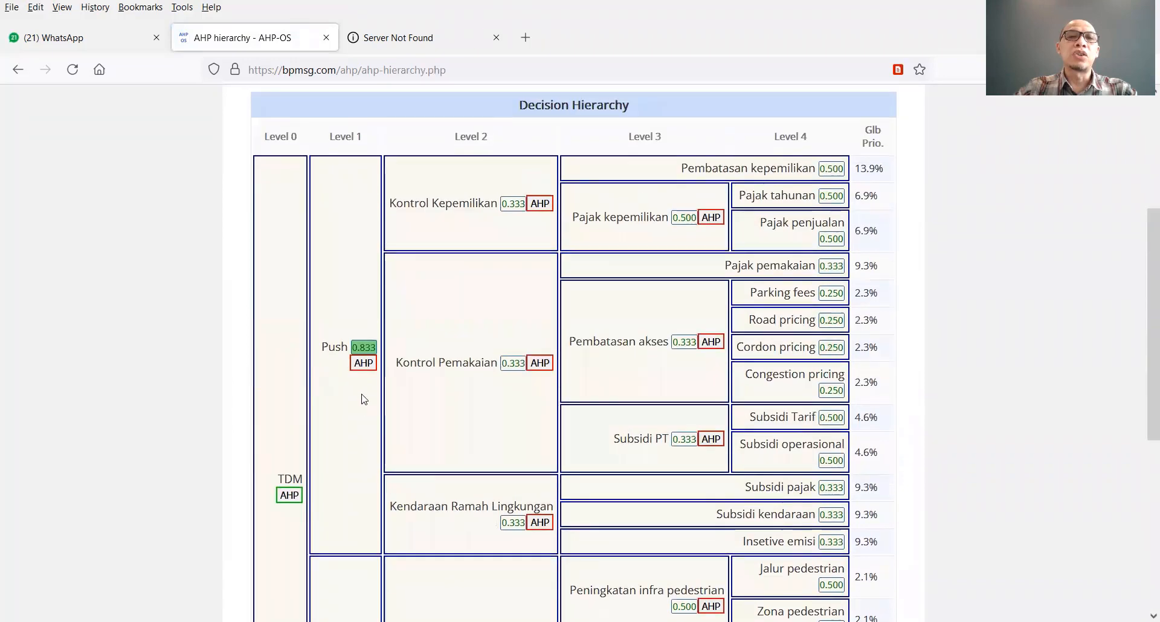
{"action": "left_click", "coordinate": [364, 364]}
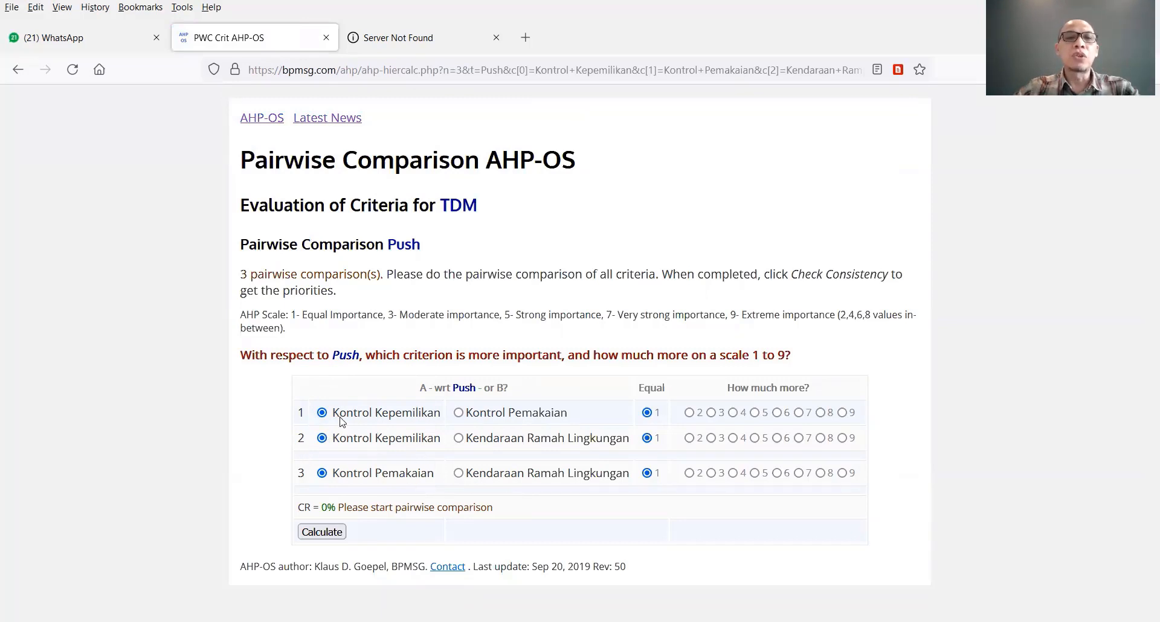
{"action": "left_click", "coordinate": [458, 413]}
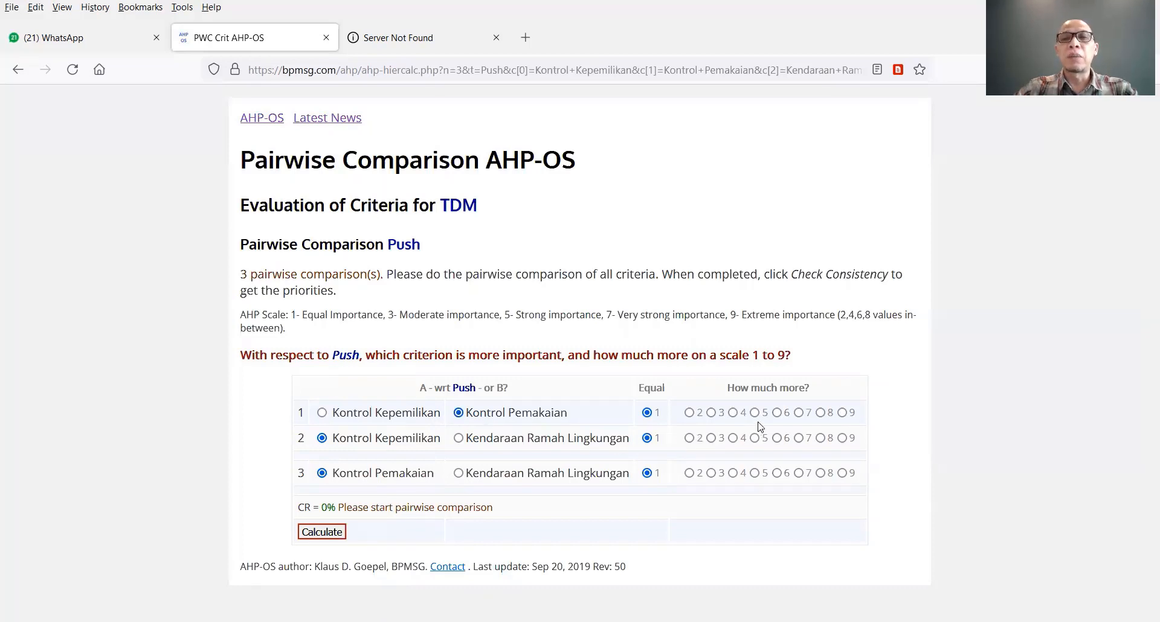
{"action": "left_click", "coordinate": [712, 413]}
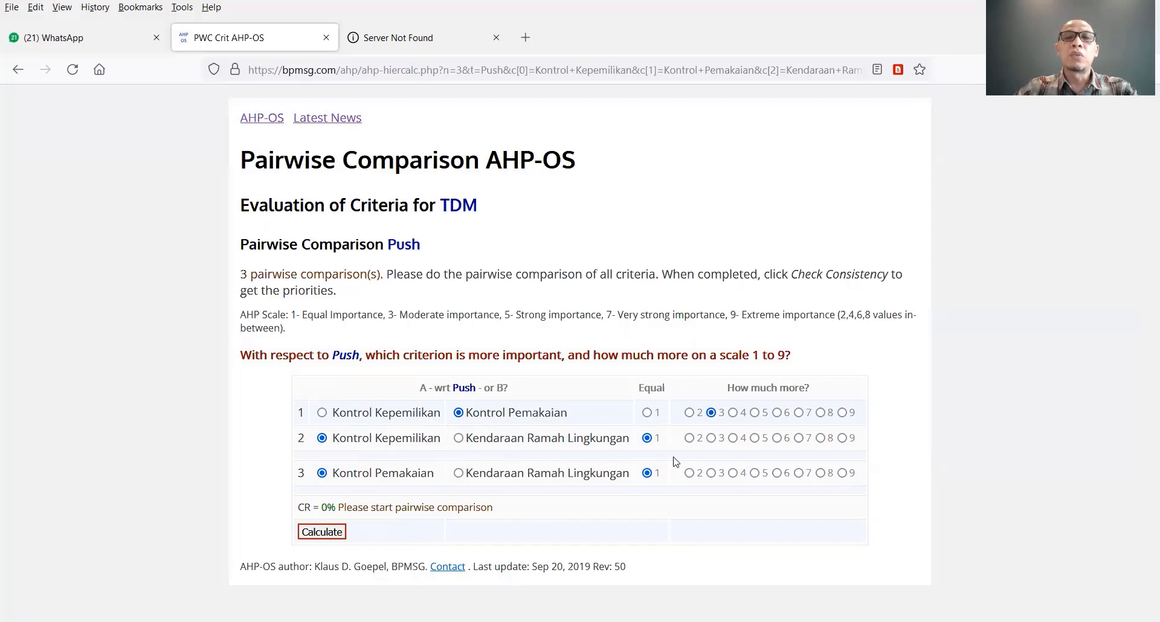
{"action": "left_click", "coordinate": [756, 439]}
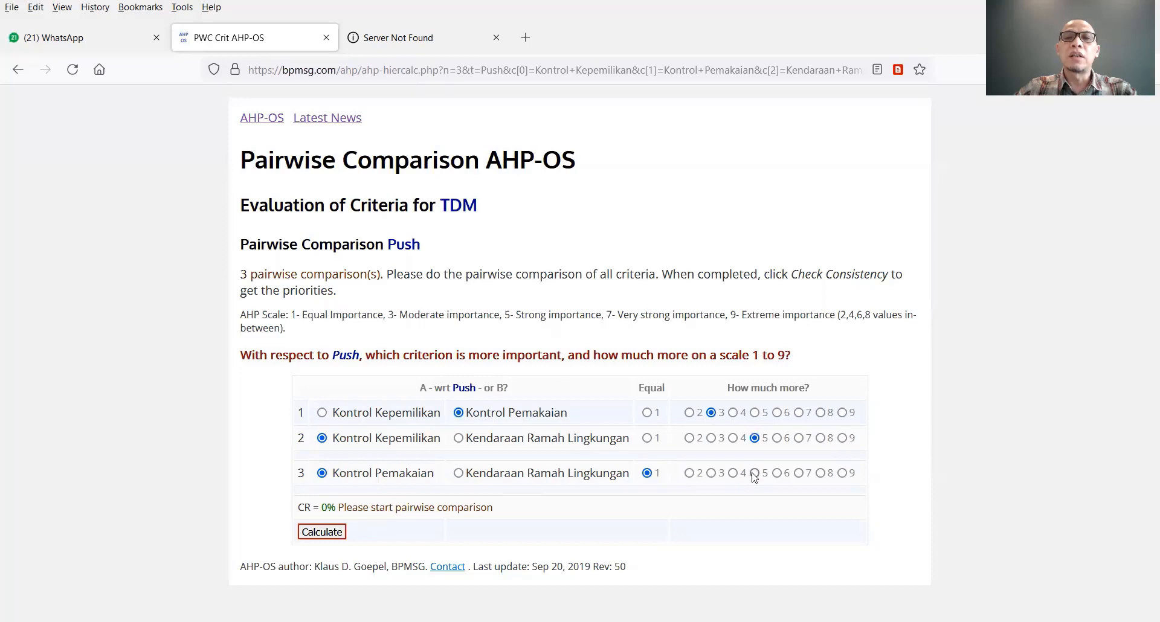
{"action": "left_click", "coordinate": [713, 474]}
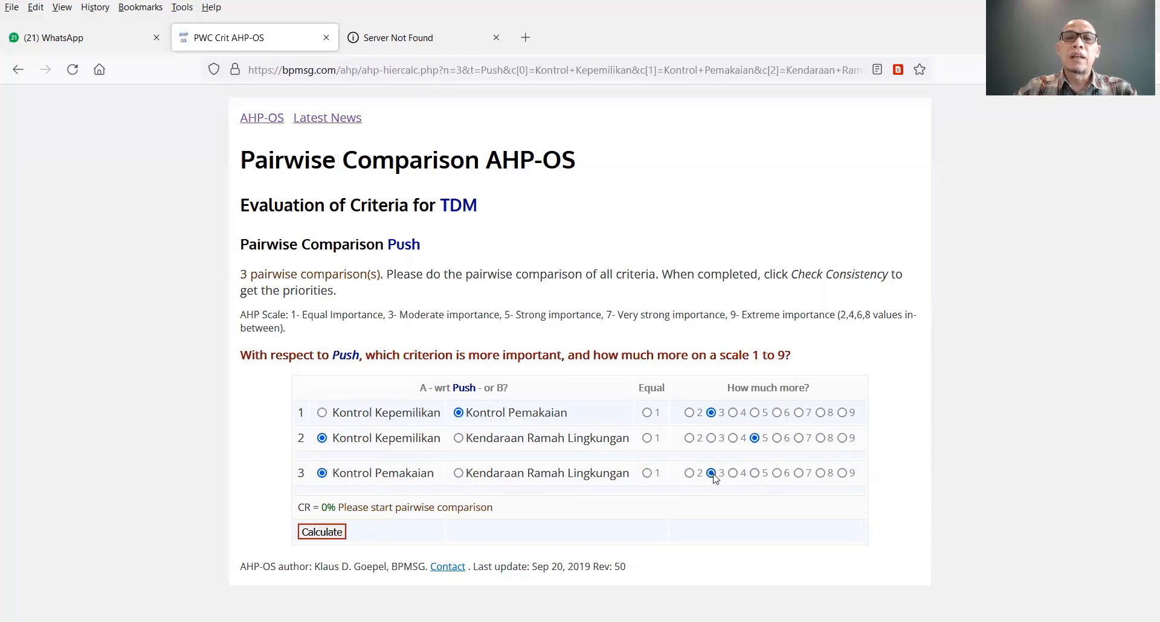
{"action": "left_click", "coordinate": [336, 535]}
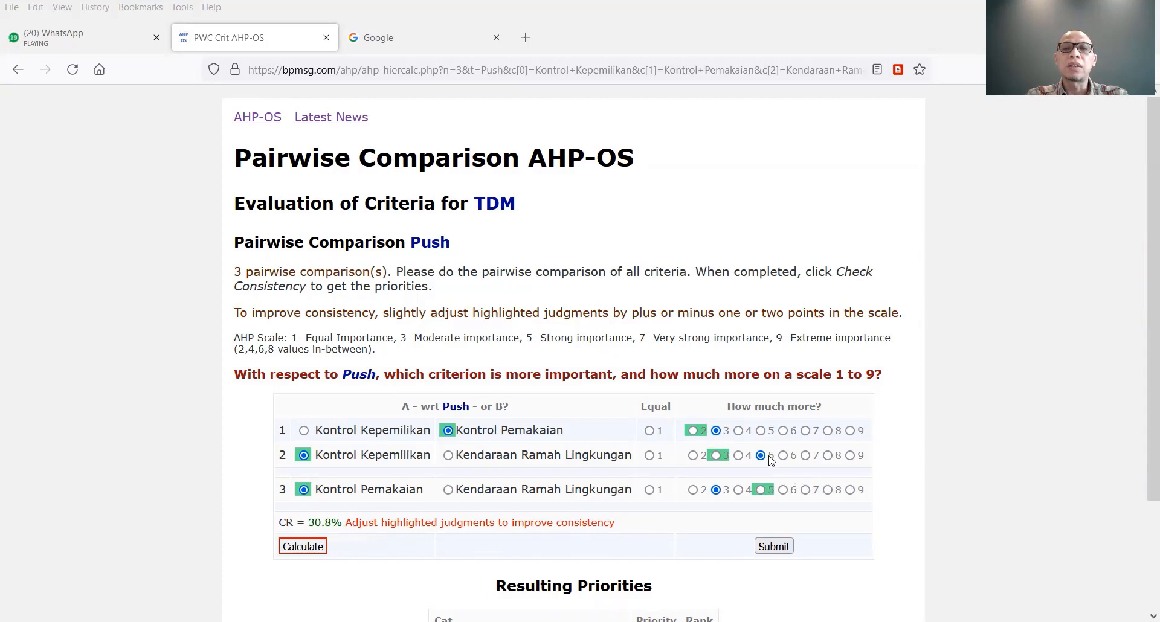
Step: Adjust the three Push judgments to the highlighted values 2, 3 and 5, recalculate the consistency and submit
{"action": "left_click", "coordinate": [694, 431]}
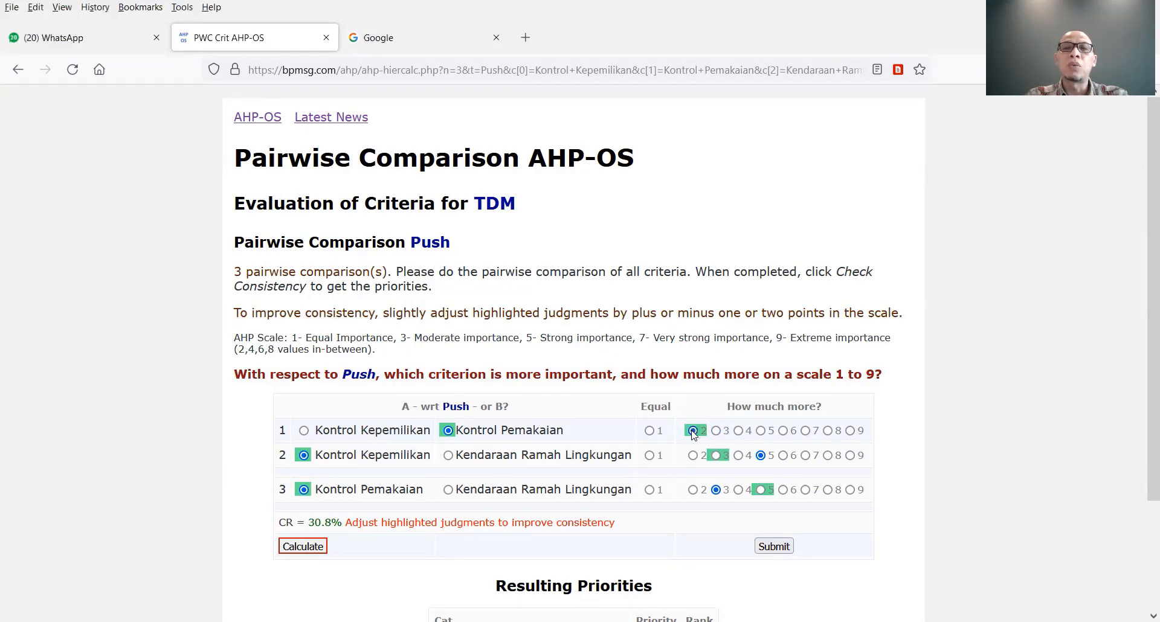
{"action": "left_click", "coordinate": [716, 456]}
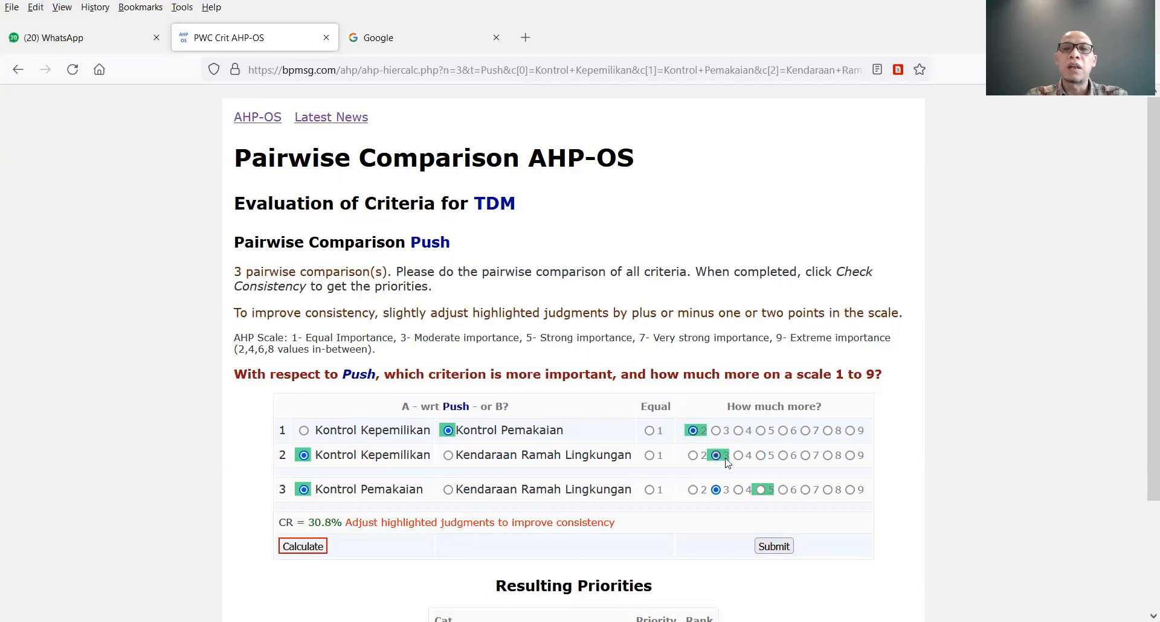
{"action": "left_click", "coordinate": [761, 491]}
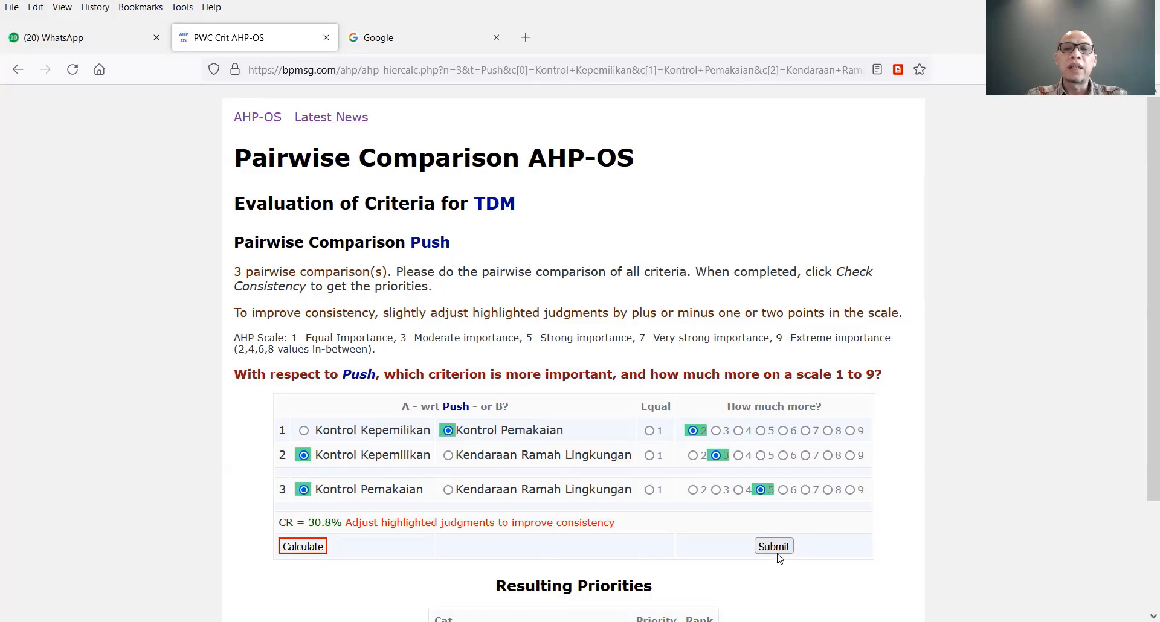
{"action": "scroll", "coordinate": [766, 557], "scroll_direction": "down", "scroll_amount": 3}
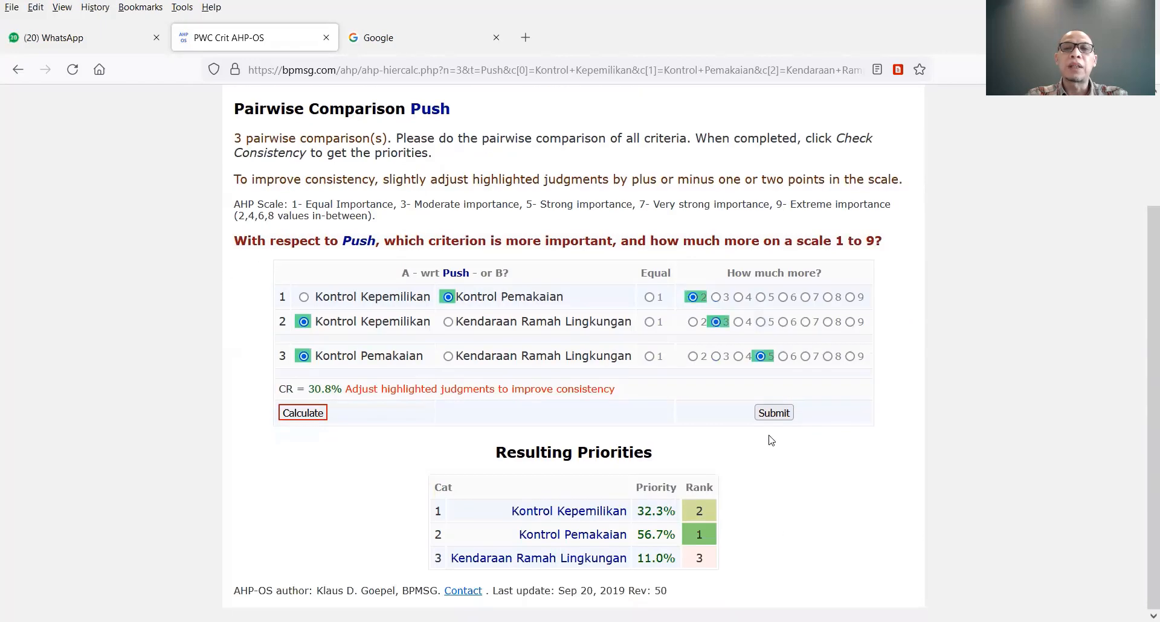
{"action": "left_click", "coordinate": [316, 415]}
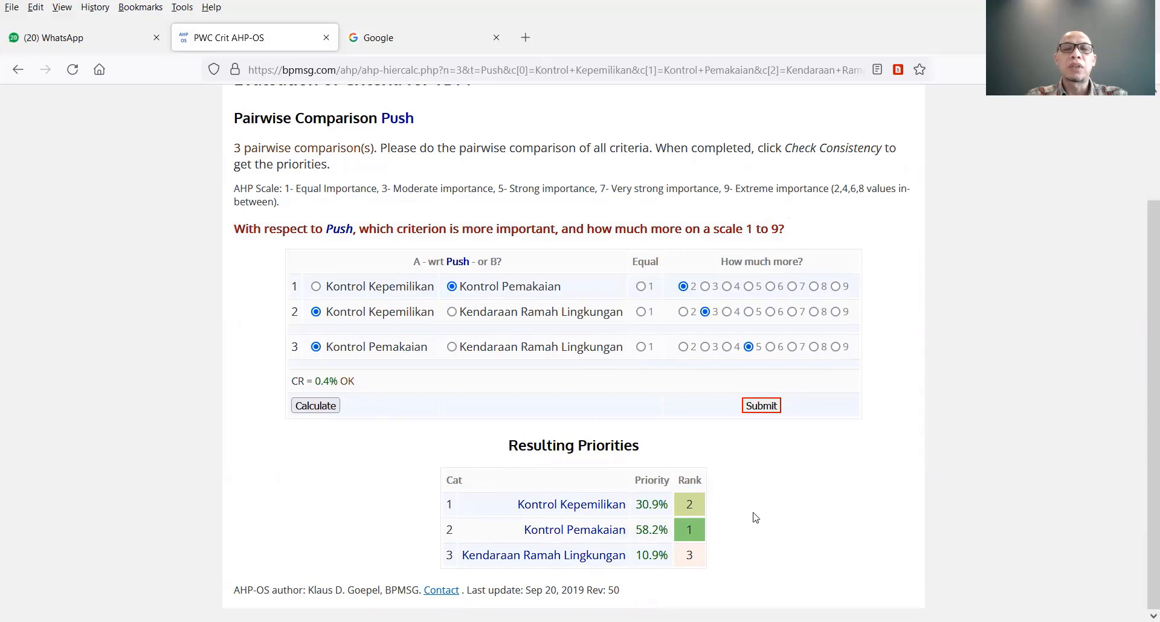
{"action": "left_click", "coordinate": [762, 406]}
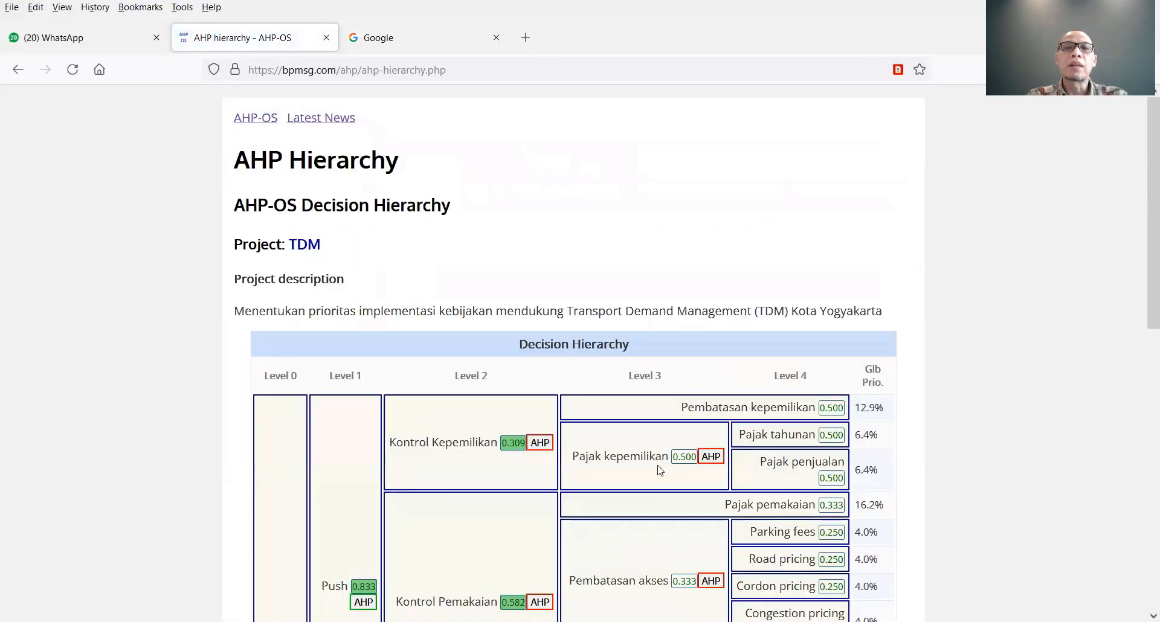
Step: In the Kontrol Pemakaian comparison, rate Subsidi PT as more important than Pajak pemakaian at 3
{"action": "scroll", "coordinate": [659, 471], "scroll_direction": "down", "scroll_amount": 3}
{"action": "scroll", "coordinate": [649, 484], "scroll_direction": "down", "scroll_amount": 1}
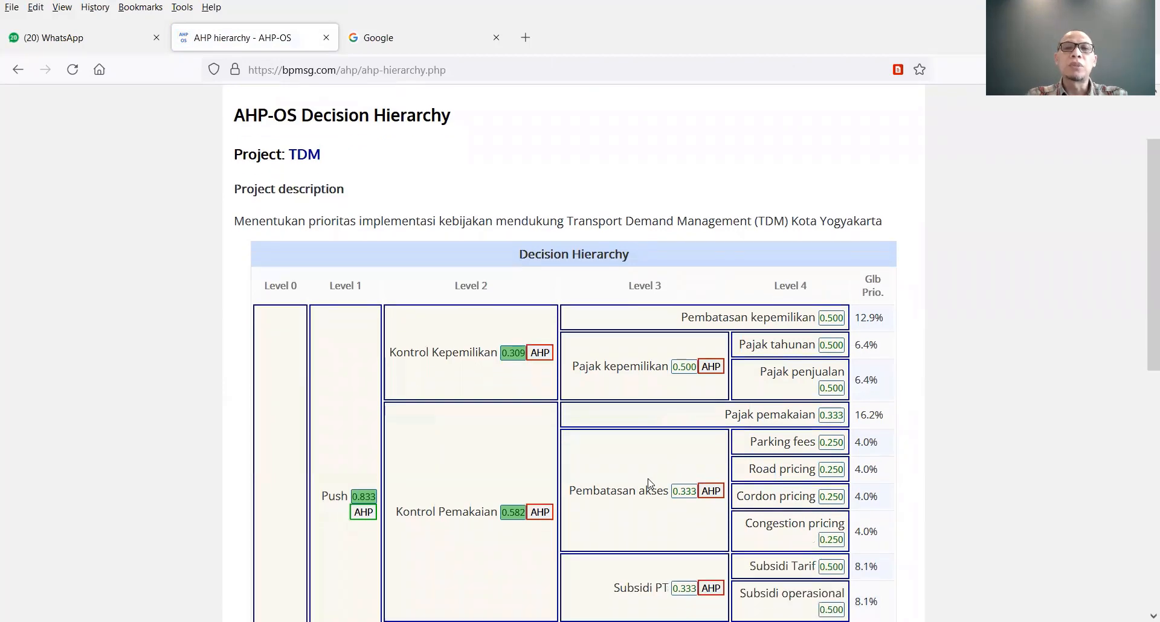
{"action": "scroll", "coordinate": [649, 484], "scroll_direction": "down", "scroll_amount": 3}
{"action": "scroll", "coordinate": [646, 482], "scroll_direction": "down", "scroll_amount": 5}
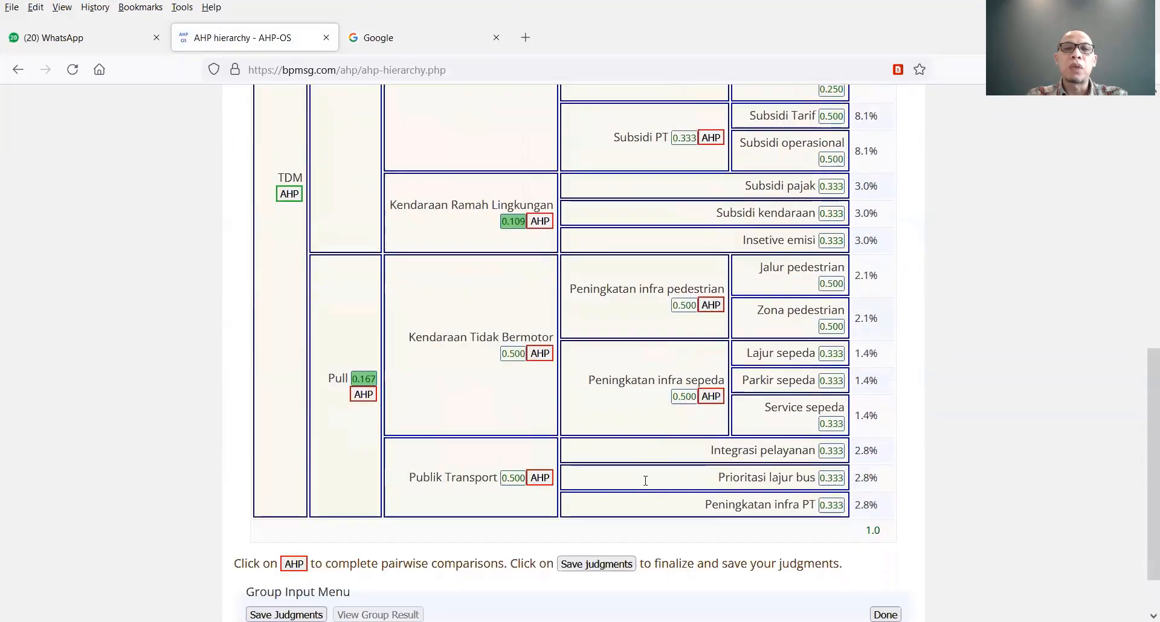
{"action": "scroll", "coordinate": [645, 482], "scroll_direction": "up", "scroll_amount": 1}
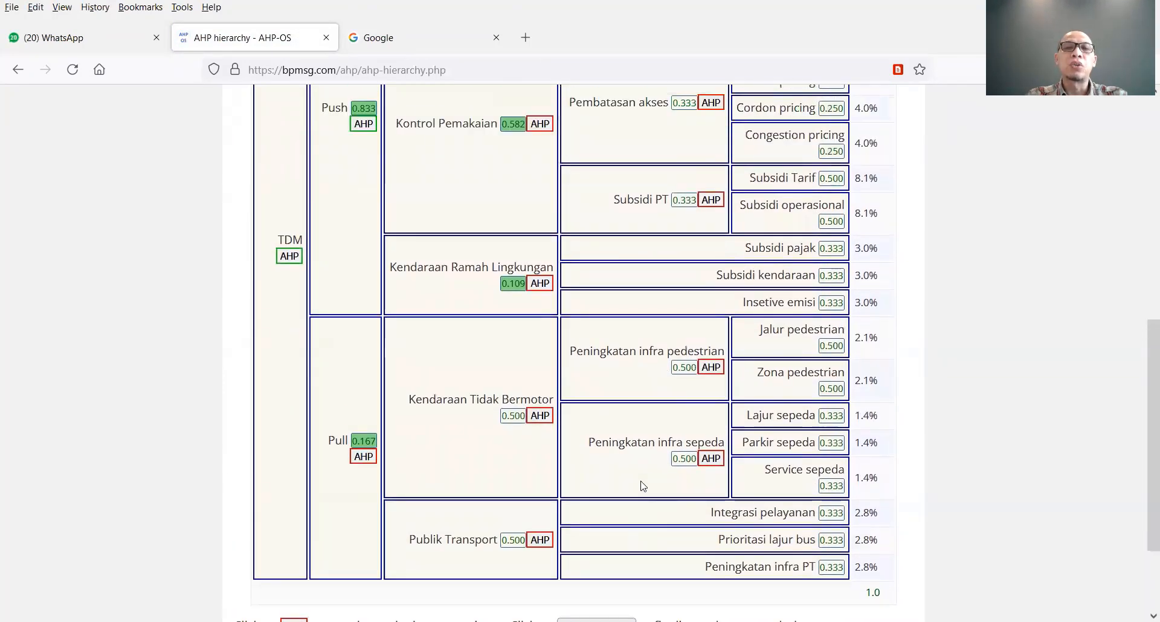
{"action": "scroll", "coordinate": [643, 486], "scroll_direction": "down", "scroll_amount": 2}
{"action": "scroll", "coordinate": [643, 486], "scroll_direction": "up", "scroll_amount": 10}
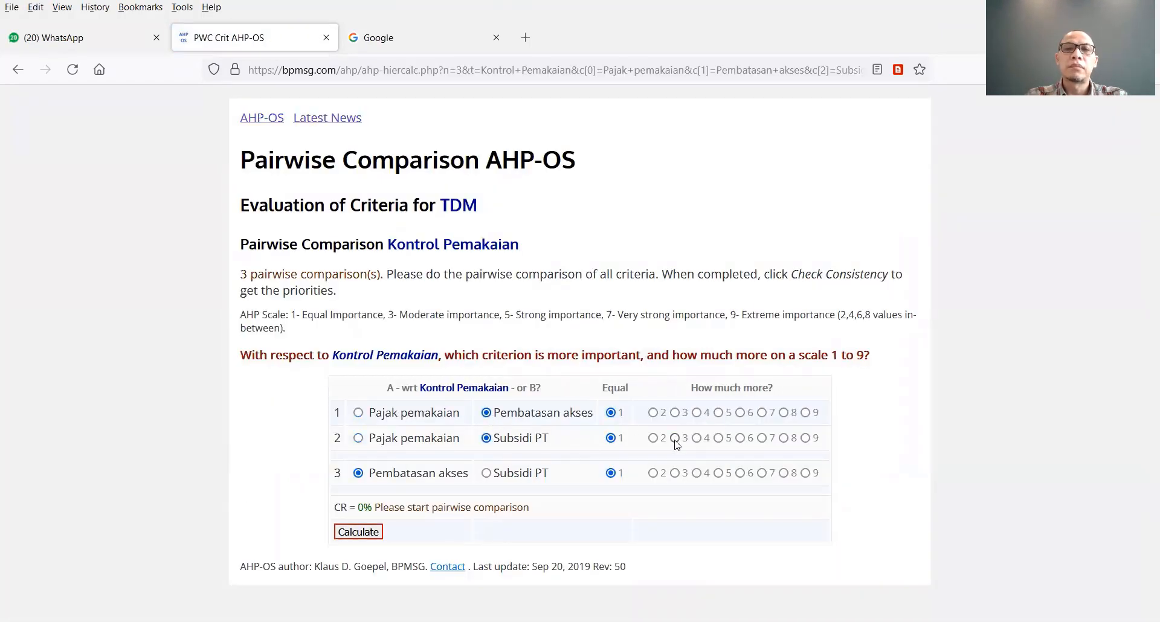
{"action": "left_click", "coordinate": [675, 438]}
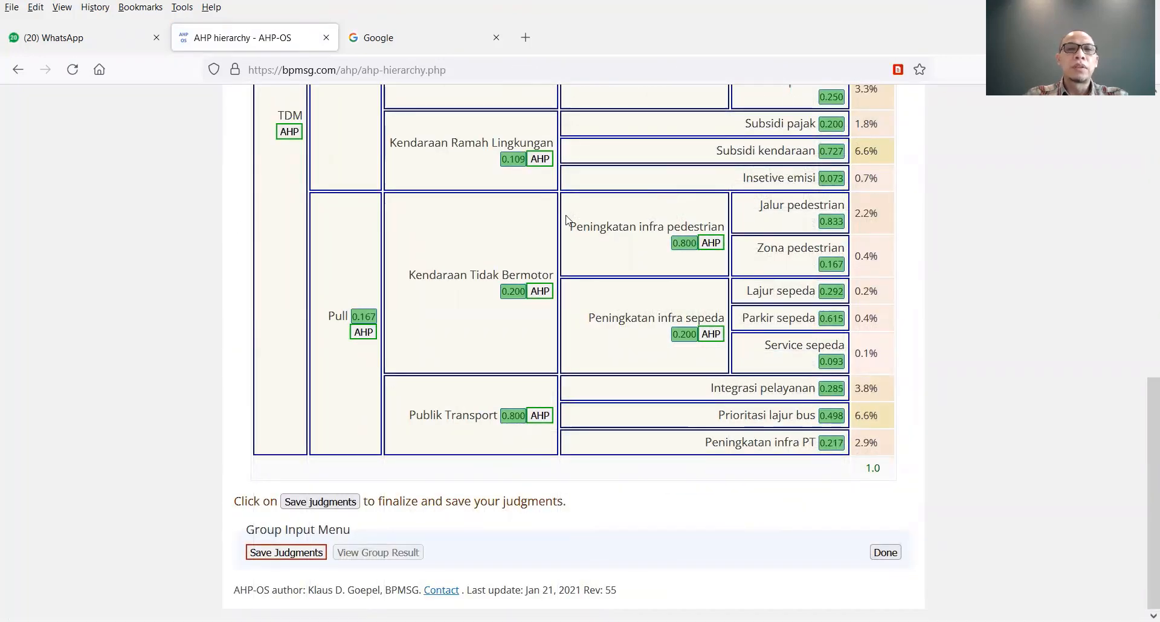
Step: Review the priorities across the TDM decision hierarchy and save the judgments to finalize them
{"action": "scroll", "coordinate": [652, 307], "scroll_direction": "up", "scroll_amount": 2}
{"action": "scroll", "coordinate": [652, 307], "scroll_direction": "up", "scroll_amount": 2}
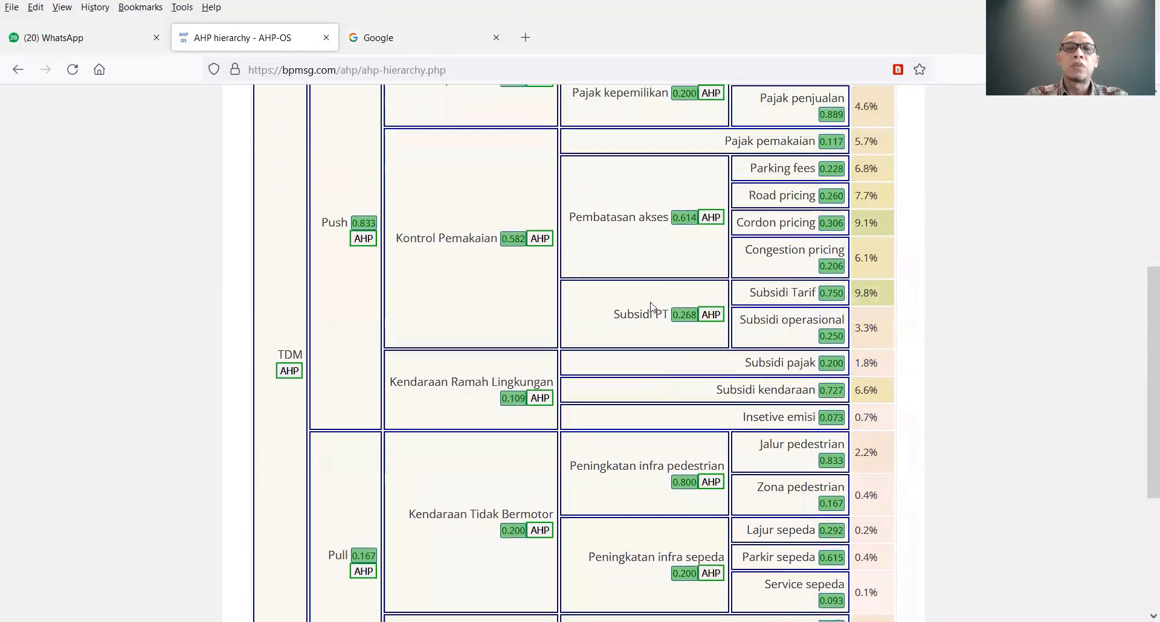
{"action": "scroll", "coordinate": [652, 307], "scroll_direction": "up", "scroll_amount": 2}
{"action": "scroll", "coordinate": [652, 303], "scroll_direction": "down", "scroll_amount": 5}
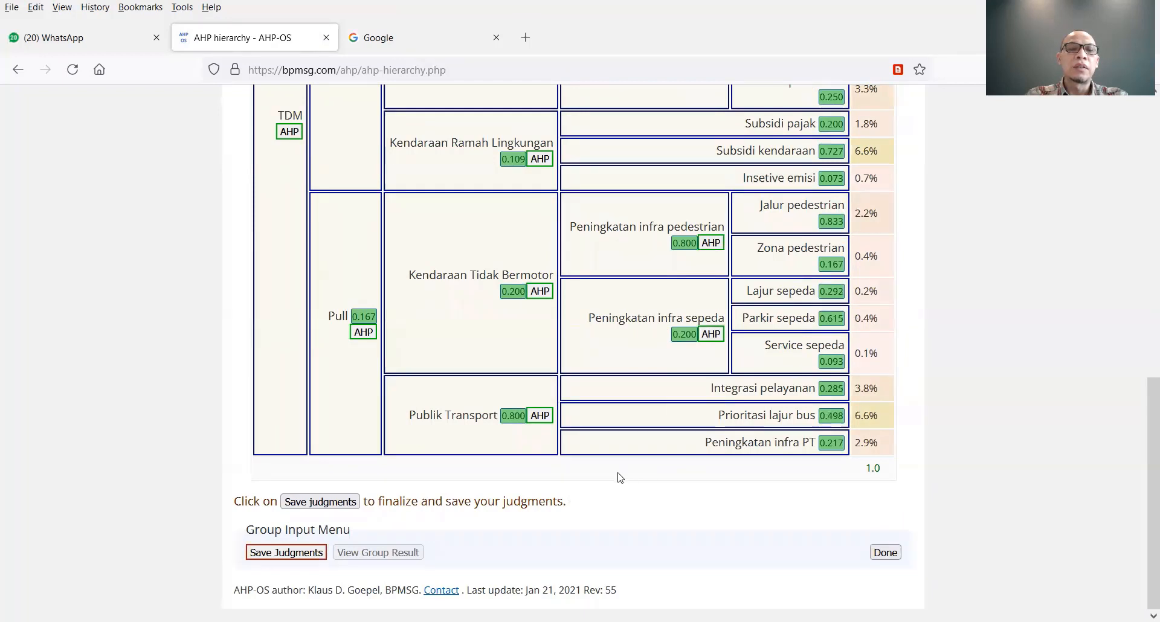
{"action": "left_click", "coordinate": [300, 554]}
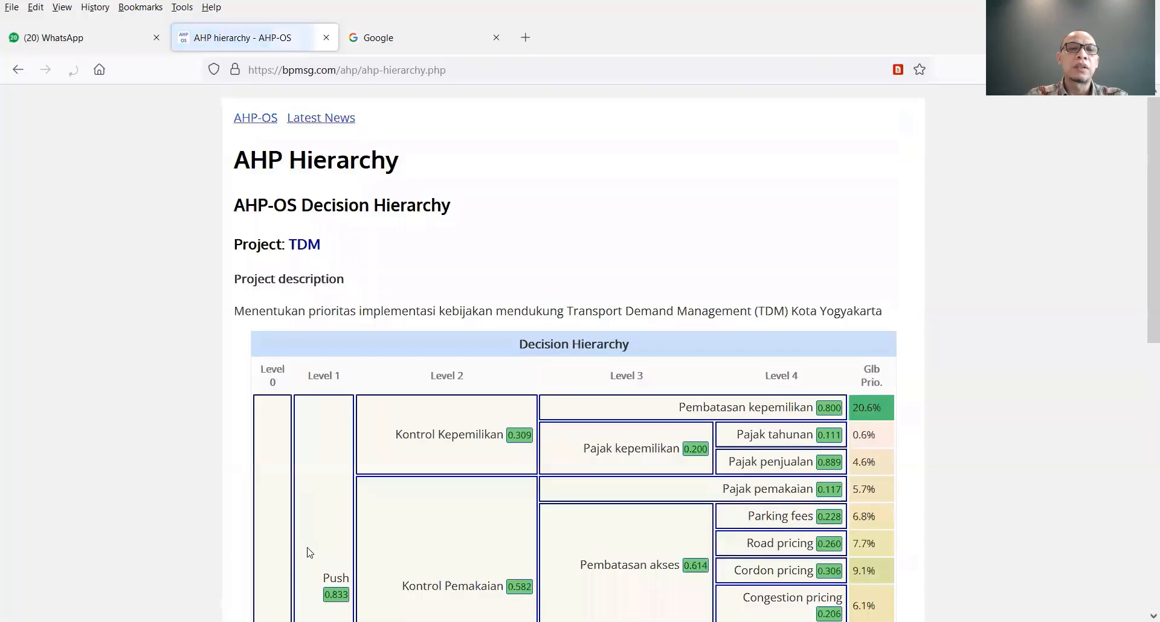
Step: Finish the group input session for the TDM project and return to the AHP-OS start page
{"action": "scroll", "coordinate": [401, 476], "scroll_direction": "down", "scroll_amount": 6}
{"action": "scroll", "coordinate": [402, 476], "scroll_direction": "down", "scroll_amount": 3}
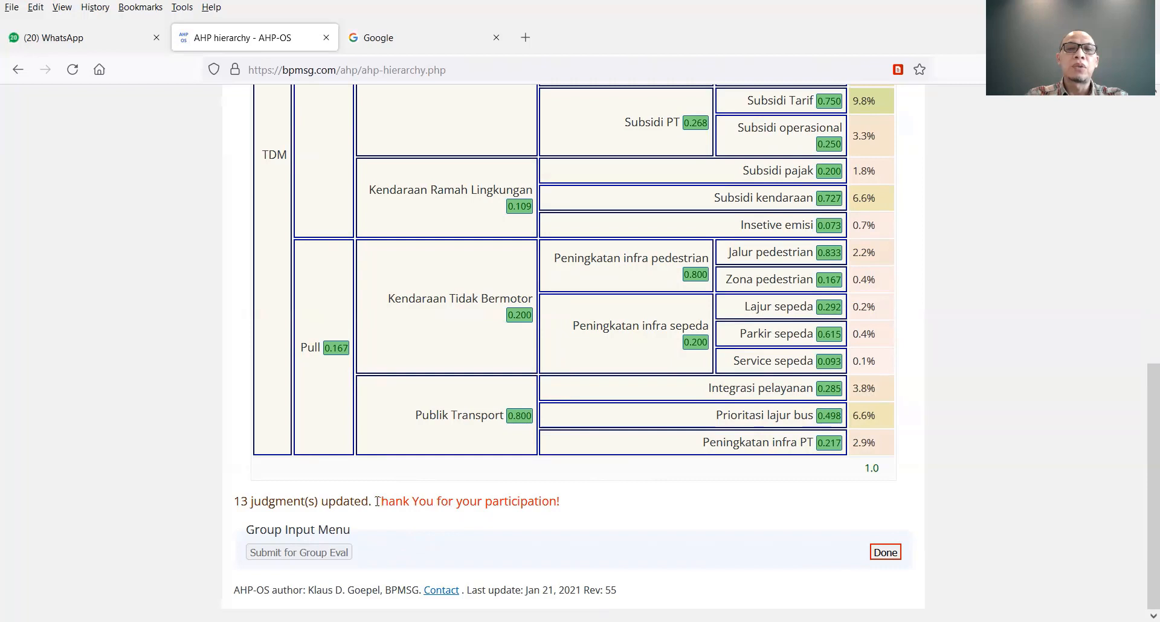
{"action": "left_click", "coordinate": [891, 557]}
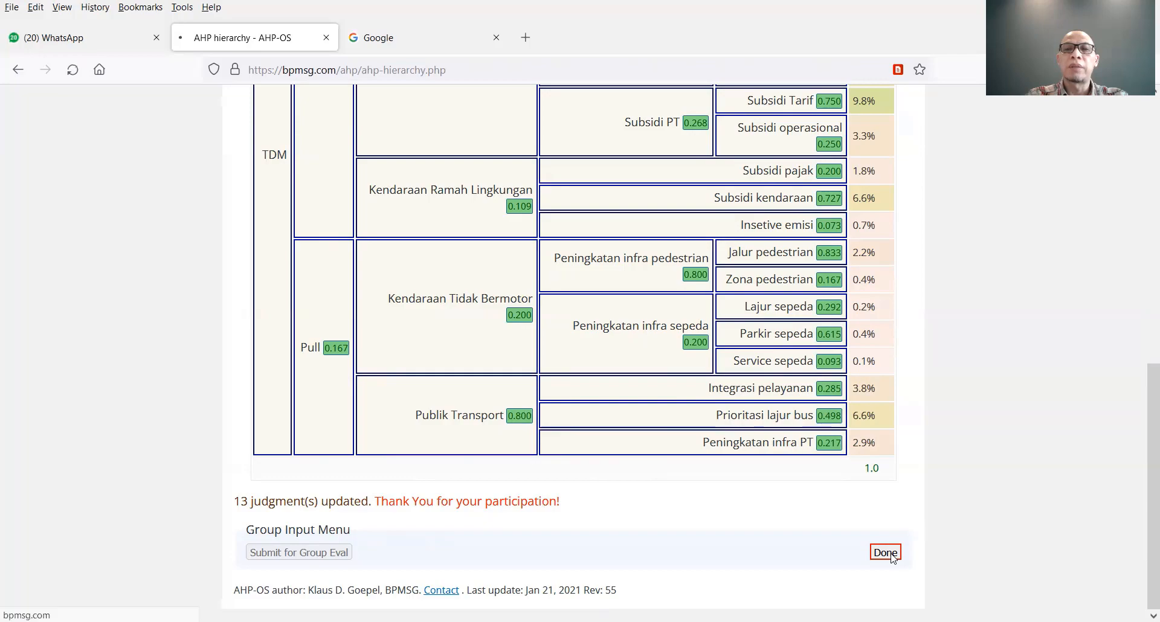
{"action": "scroll", "coordinate": [682, 533], "scroll_direction": "down", "scroll_amount": 10}
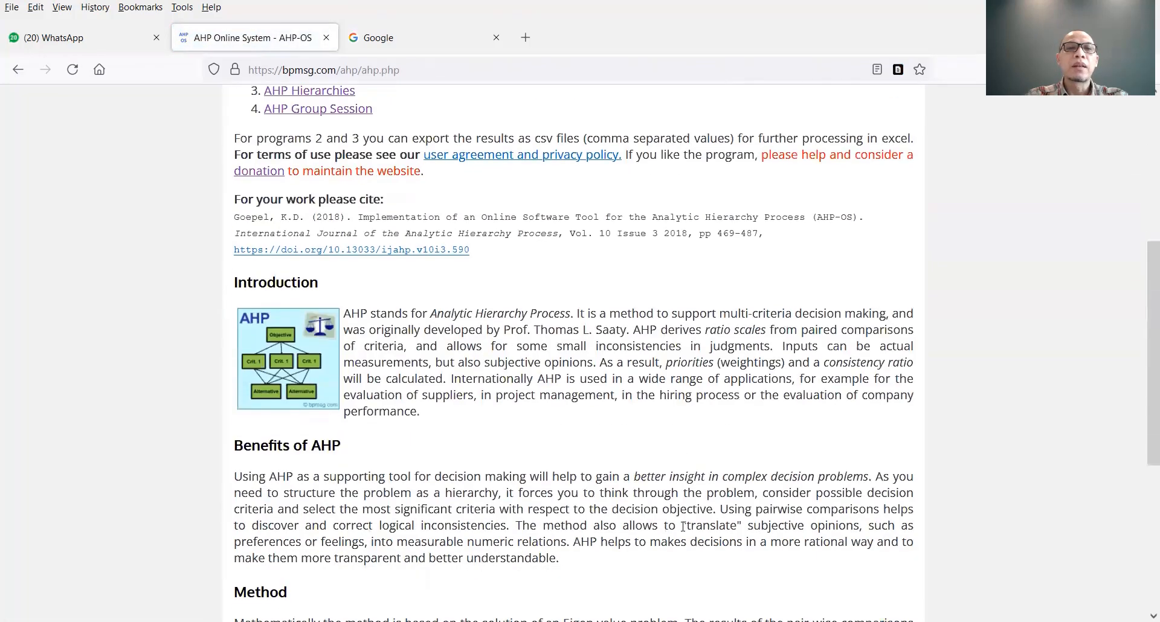
{"action": "scroll", "coordinate": [795, 138], "scroll_direction": "up", "scroll_amount": 12}
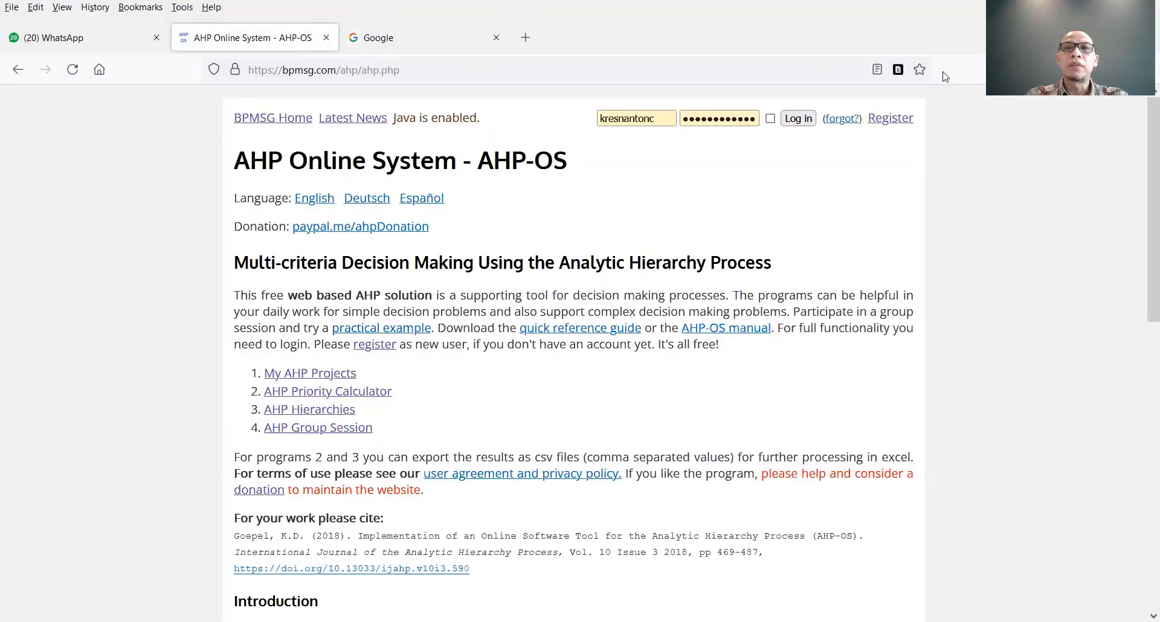